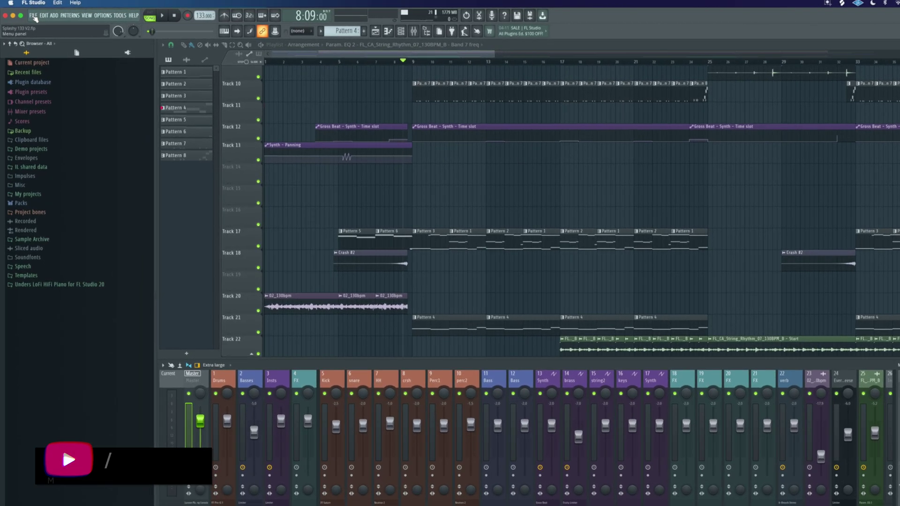
Export the song as a WAV named Splashy 133 V2, reaching its render dialog
{"action": "left_click", "coordinate": [30, 16]}
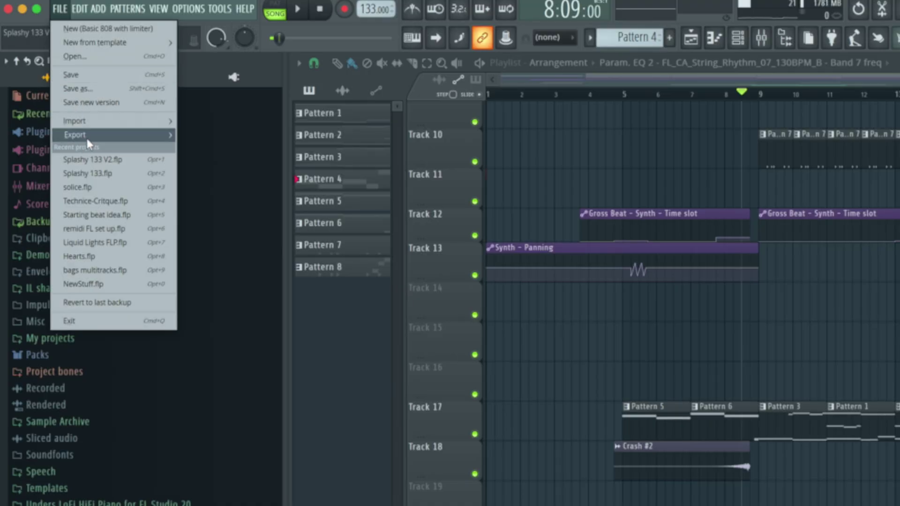
{"action": "mouse_move", "coordinate": [81, 132]}
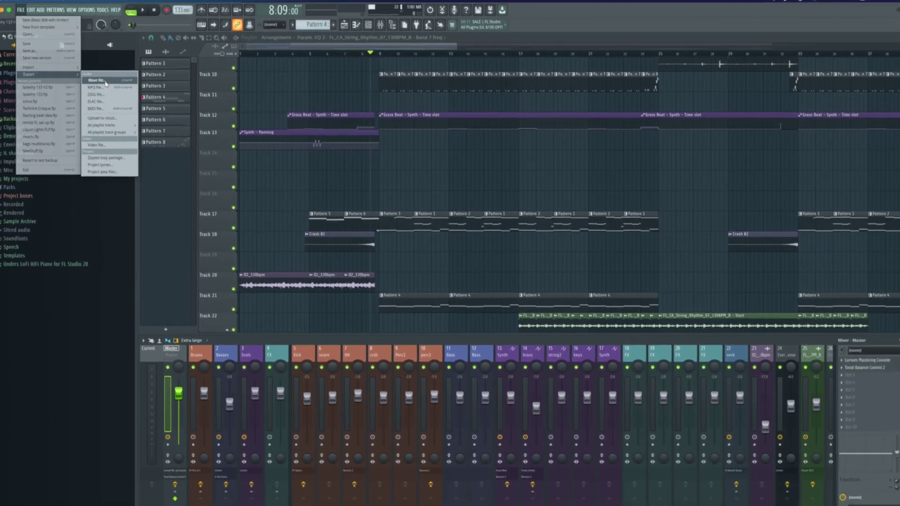
{"action": "left_click", "coordinate": [180, 123]}
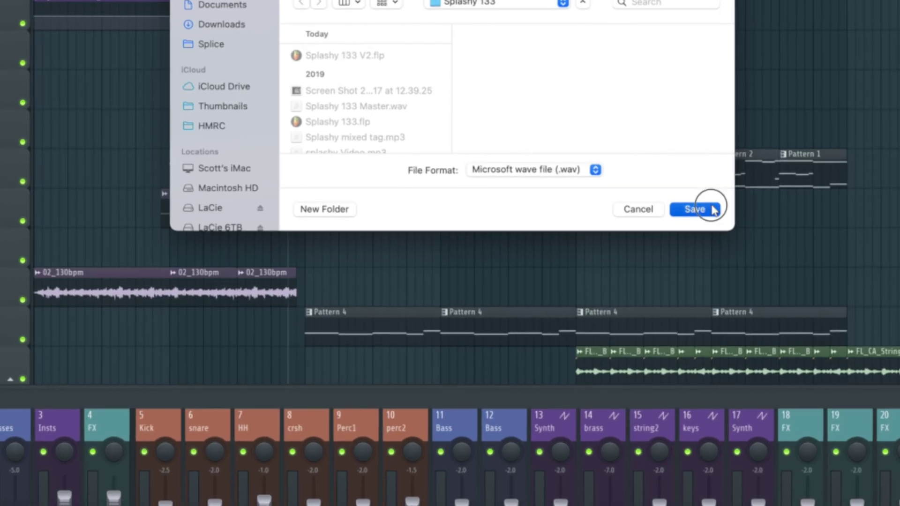
{"action": "left_click", "coordinate": [668, 219]}
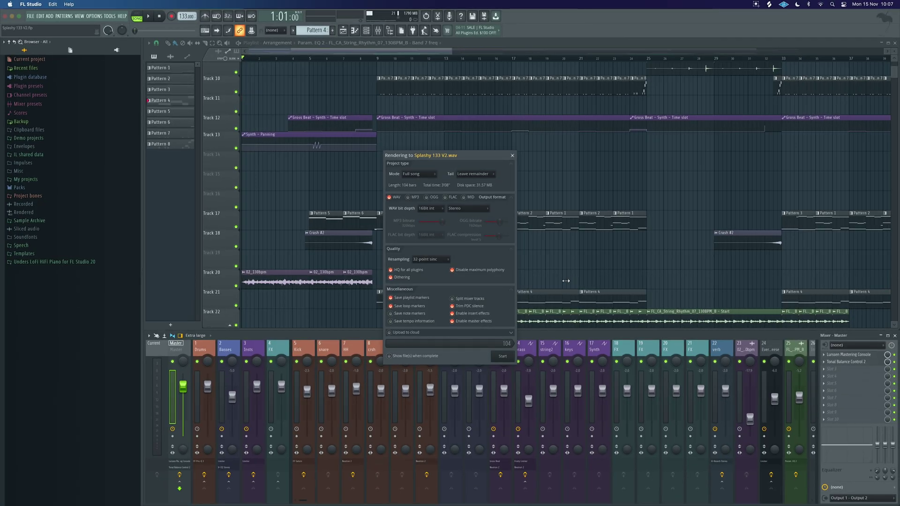
Dismiss the render dialog and play the song to listen to the mix
{"action": "key", "text": "Escape"}
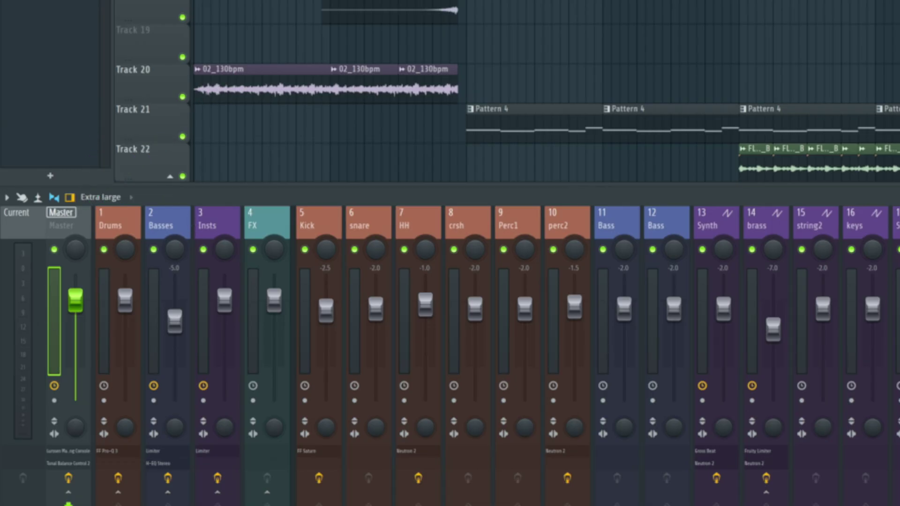
{"action": "key", "text": "space"}
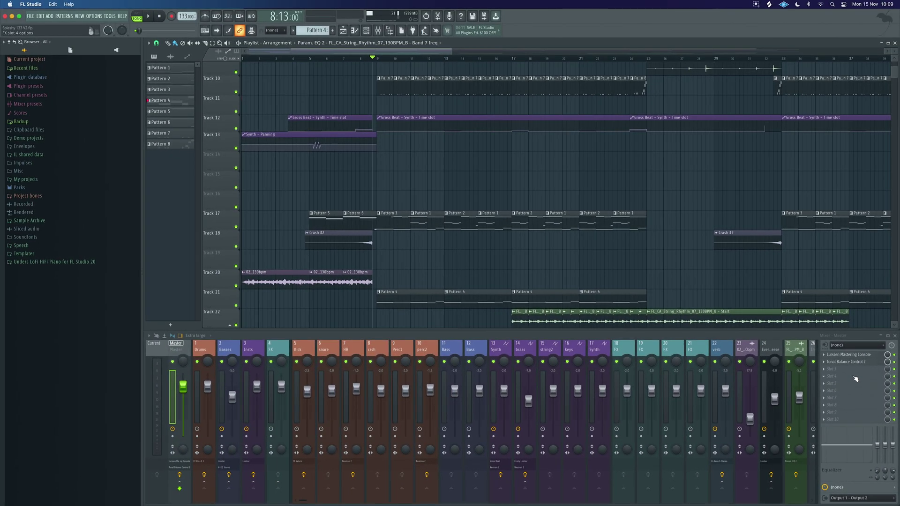
Start a new export with Cmd+R, keeping .wav format and renaming it Splashy 133 V2.1
{"action": "key", "text": "super+r"}
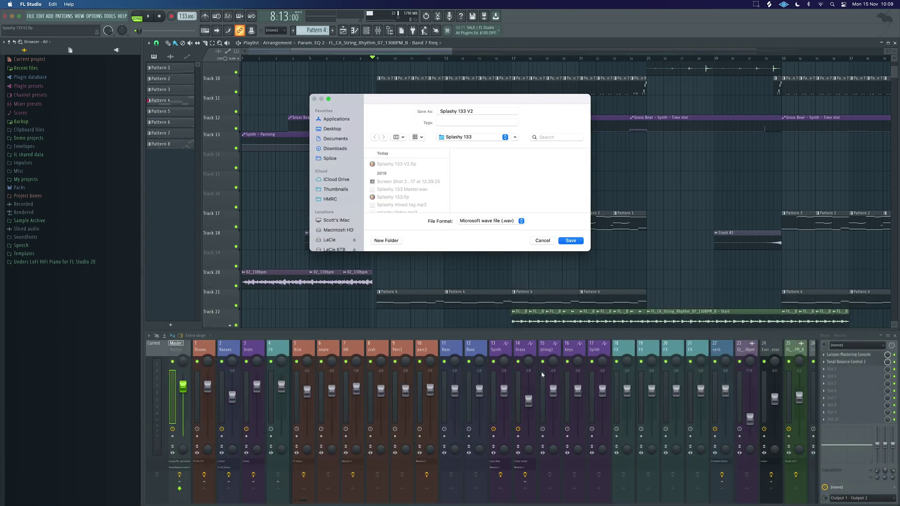
{"action": "left_click", "coordinate": [521, 221]}
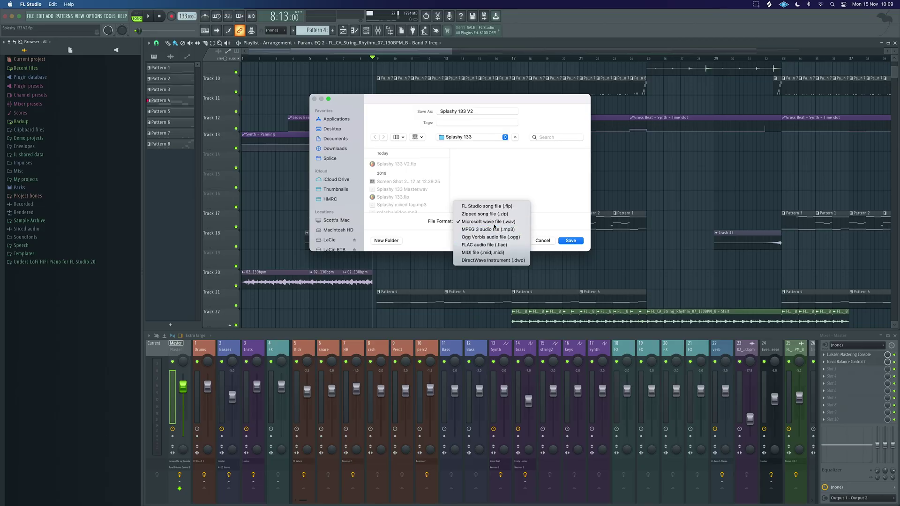
{"action": "left_click", "coordinate": [494, 224]}
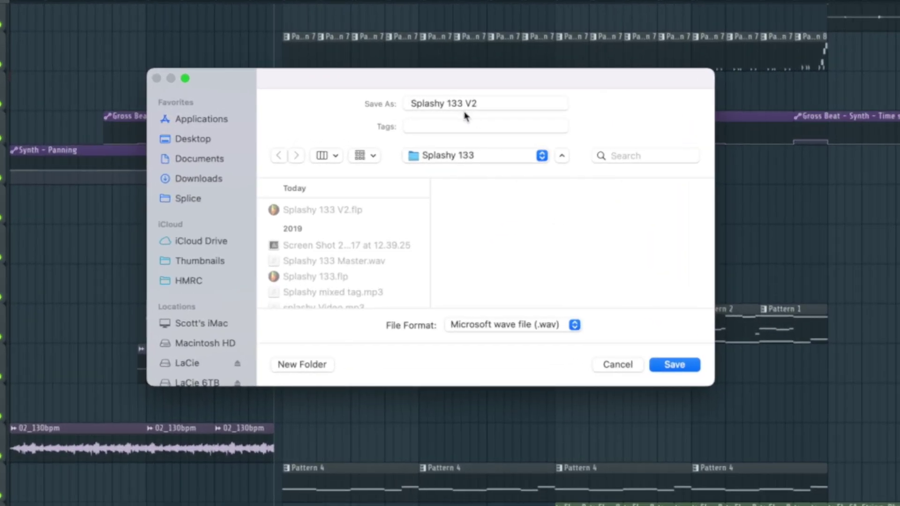
{"action": "left_click", "coordinate": [482, 103]}
{"action": "type", "text": ".1"}
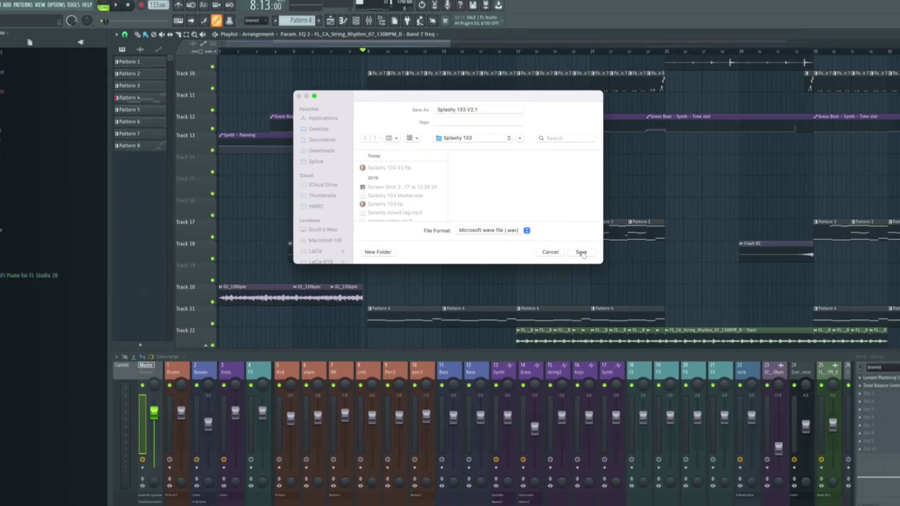
Save as Splashy 133 V2.1 and keep the render mode on Full song
{"action": "left_click", "coordinate": [674, 364]}
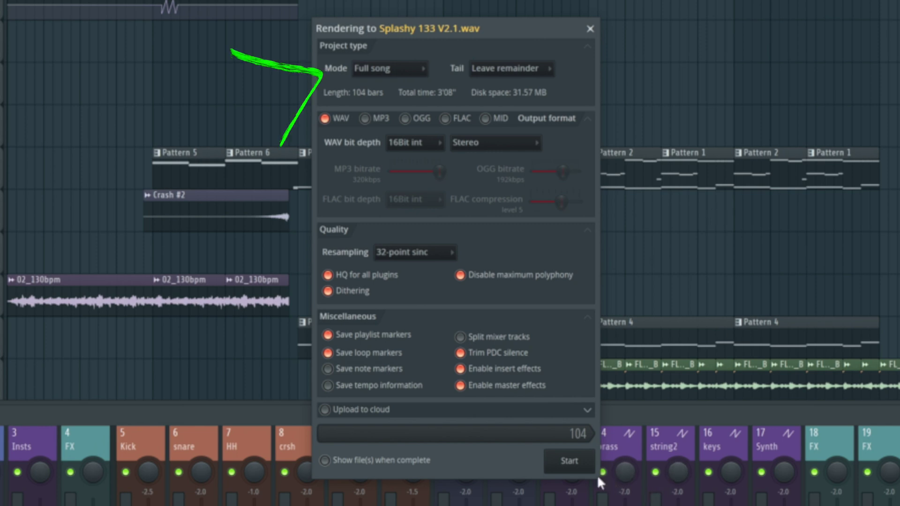
{"action": "left_click", "coordinate": [378, 69]}
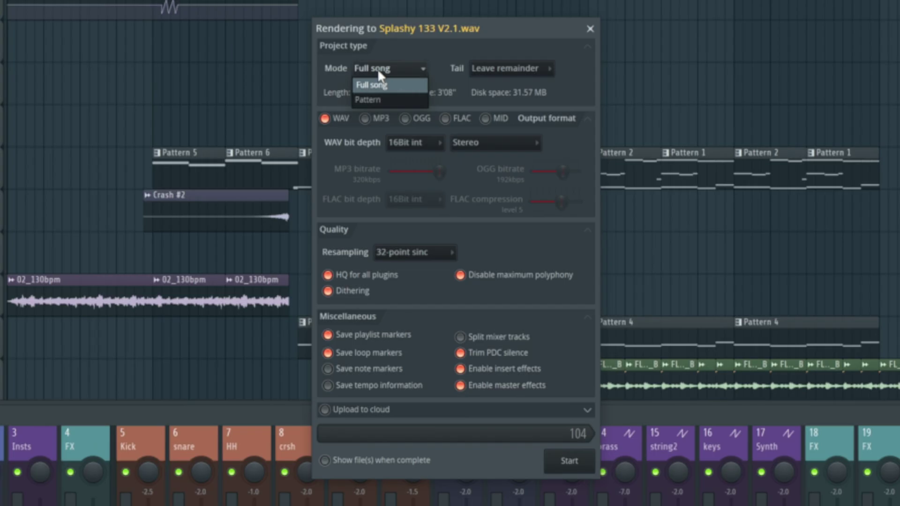
{"action": "left_click", "coordinate": [437, 50]}
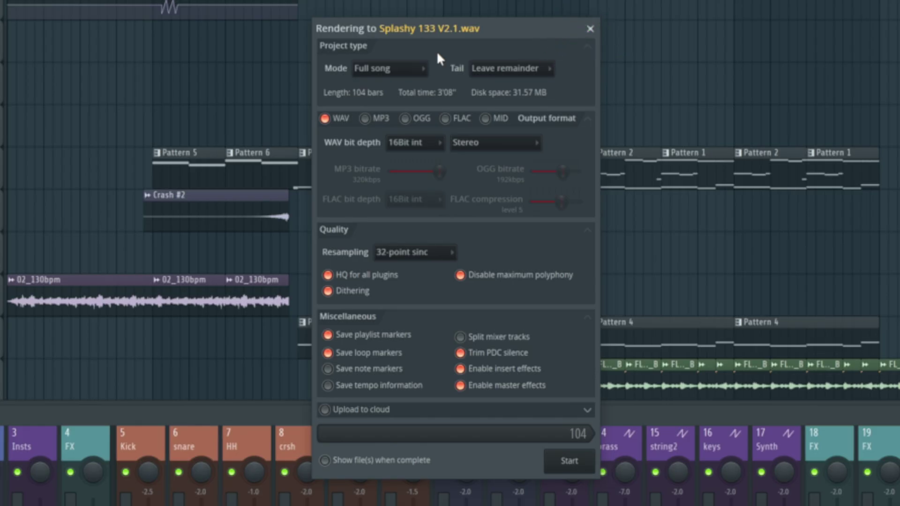
Set the tail to Leave remainder and scroll the WAV bit depth to 24Bit int
{"action": "left_click", "coordinate": [528, 67]}
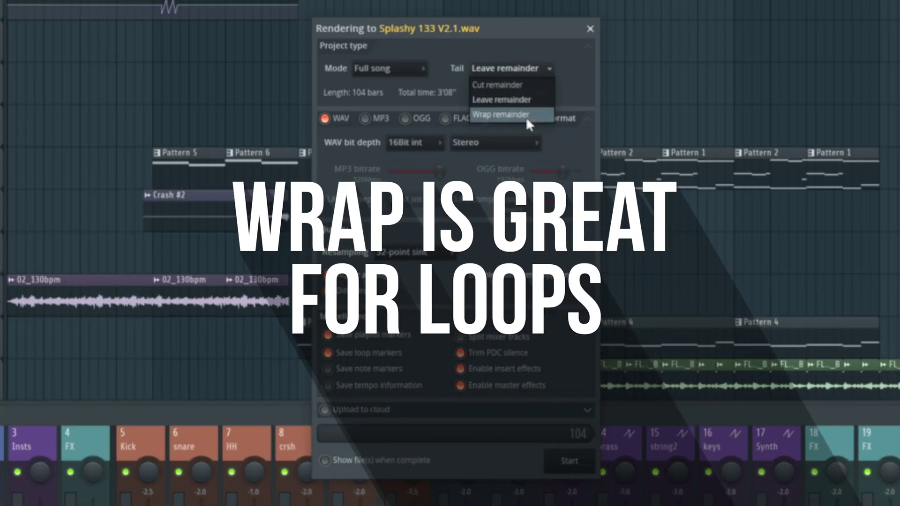
{"action": "left_click", "coordinate": [524, 115]}
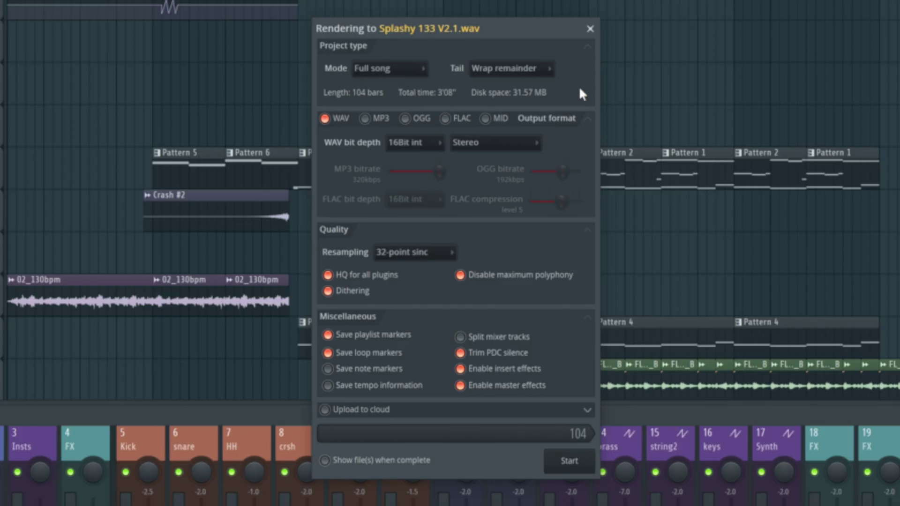
{"action": "left_click", "coordinate": [543, 68]}
{"action": "left_click", "coordinate": [541, 85]}
{"action": "left_click", "coordinate": [544, 71]}
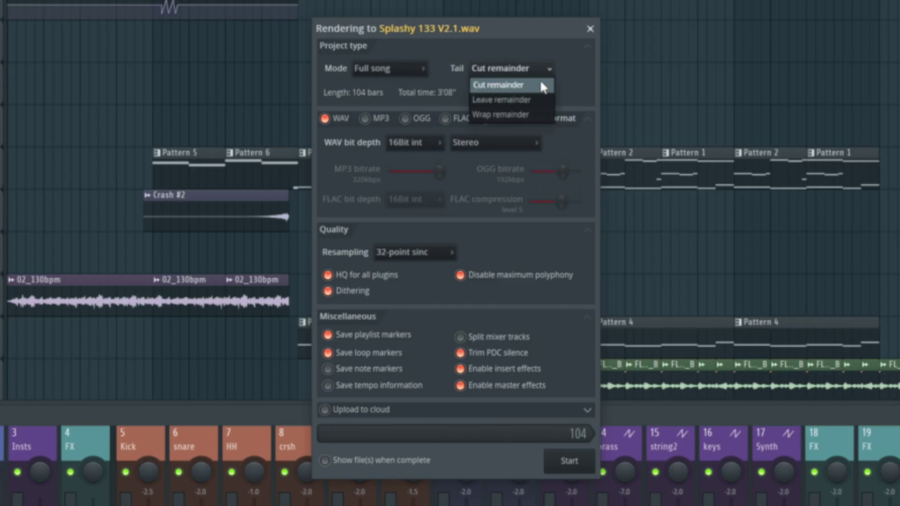
{"action": "left_click", "coordinate": [534, 98]}
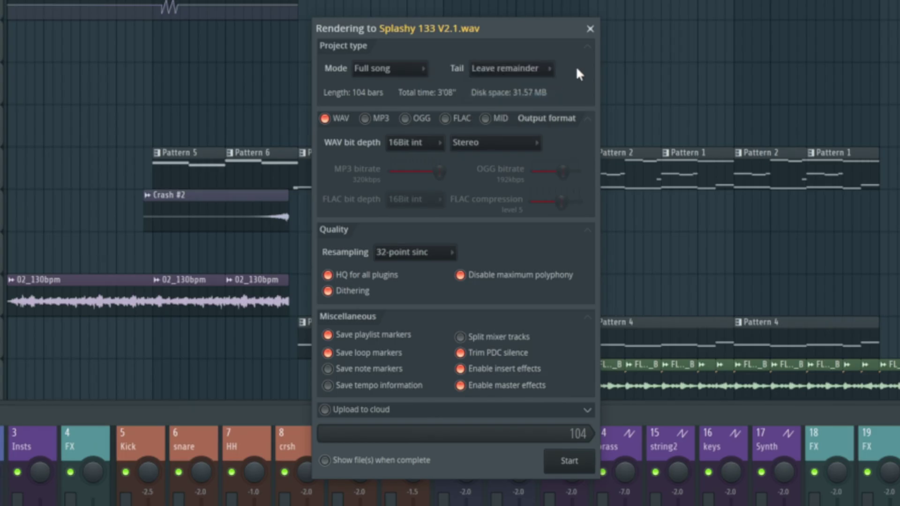
{"action": "scroll", "coordinate": [414, 143], "scroll_direction": "down", "scroll_amount": 1}
Switch the WAV bit depth back to 16Bit int, re-enabling dithering
{"action": "left_click", "coordinate": [421, 143]}
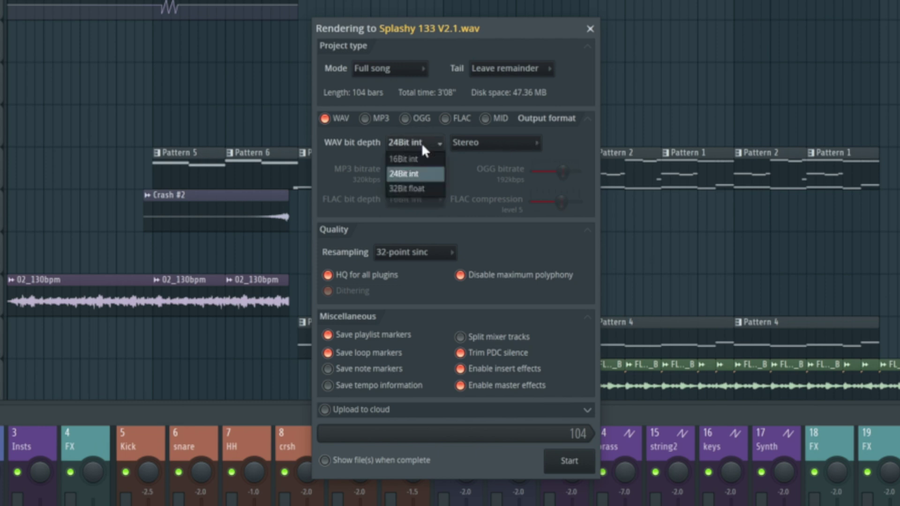
{"action": "left_click", "coordinate": [405, 156]}
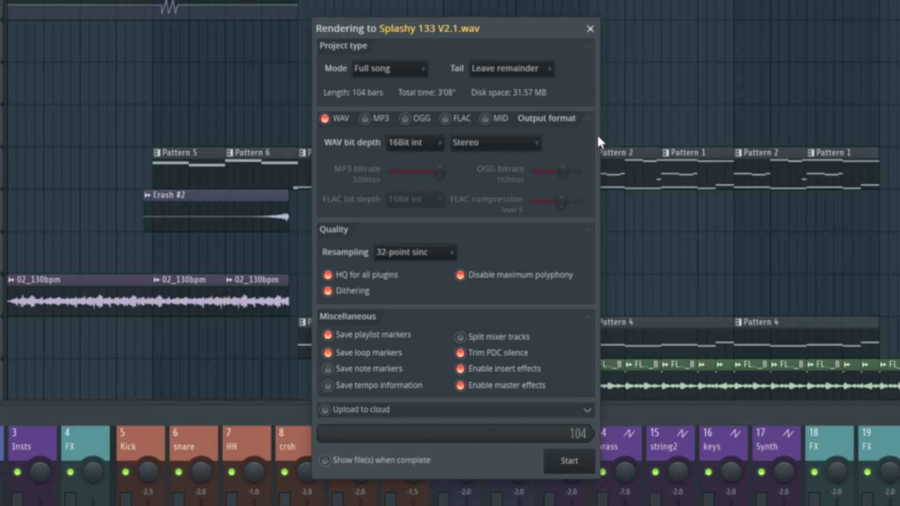
Keep Stereo output and add MP3 as a second format at 320kbps
{"action": "left_click", "coordinate": [517, 145]}
{"action": "left_click", "coordinate": [517, 146]}
{"action": "left_click", "coordinate": [365, 119]}
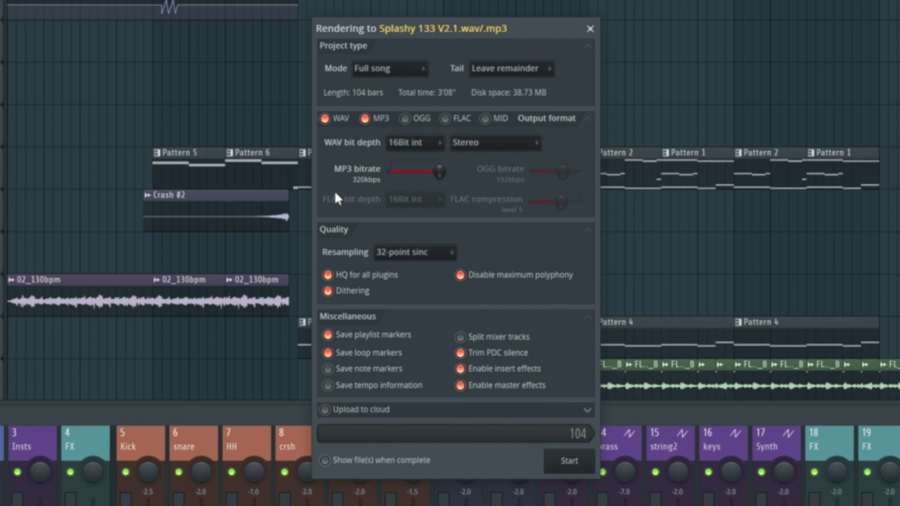
{"action": "left_click_drag", "start_coordinate": [439, 172], "coordinate": [439, 172]}
Open the Resampling dropdown in the Quality section
{"action": "left_click", "coordinate": [396, 254]}
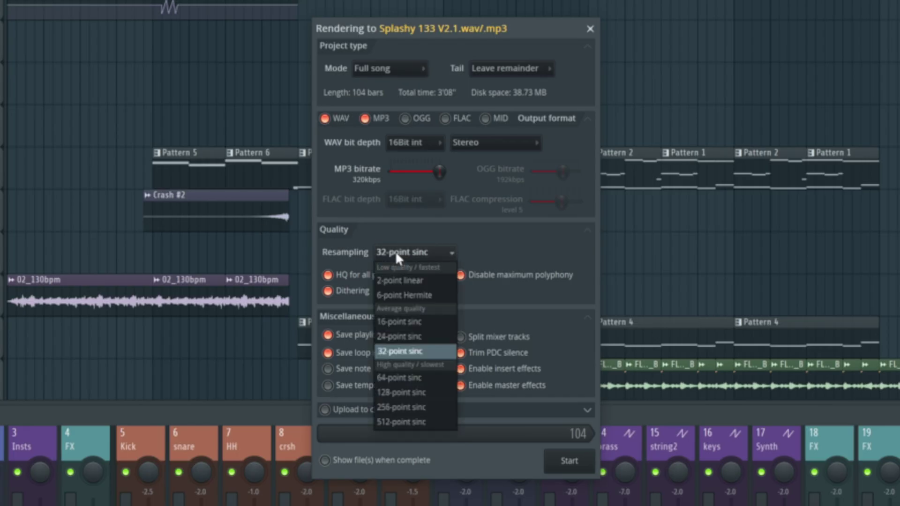
Choose 32-point sinc resampling, closing the dropdown
{"action": "left_click", "coordinate": [386, 353]}
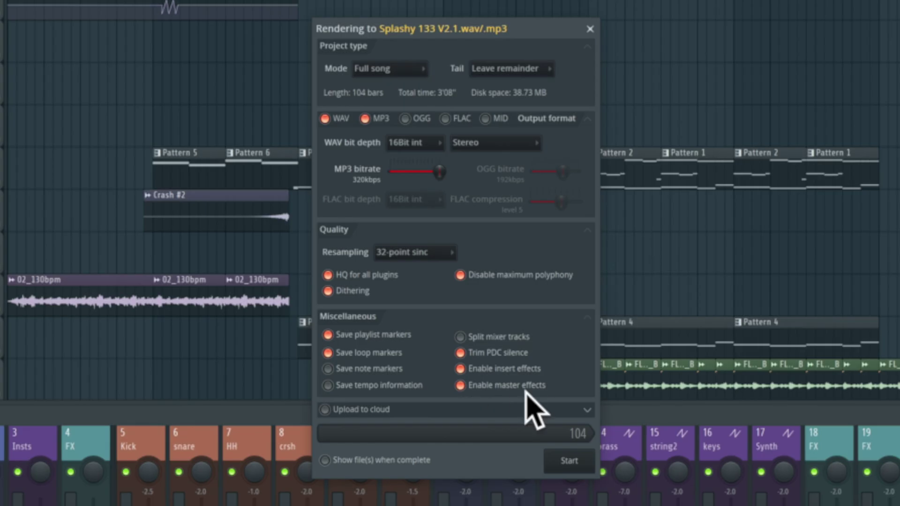
{"action": "left_click", "coordinate": [461, 387]}
{"action": "left_click", "coordinate": [462, 387]}
Expand Upload to cloud, then open and close Manage cloud accounts without connecting
{"action": "left_click", "coordinate": [588, 413]}
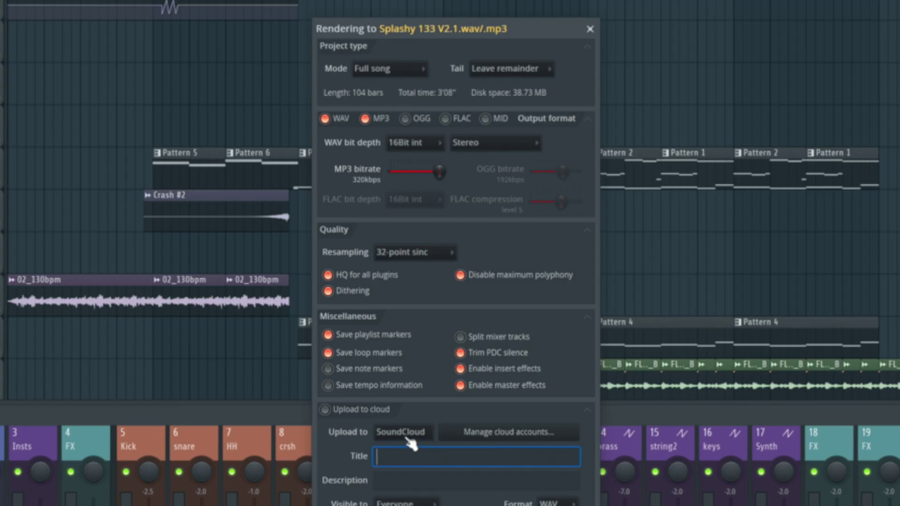
{"action": "left_click", "coordinate": [516, 432]}
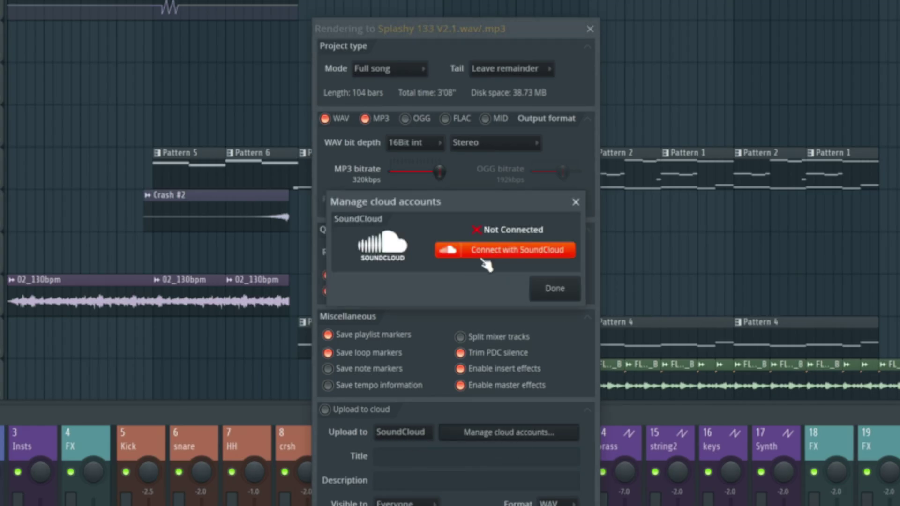
{"action": "left_click", "coordinate": [577, 202]}
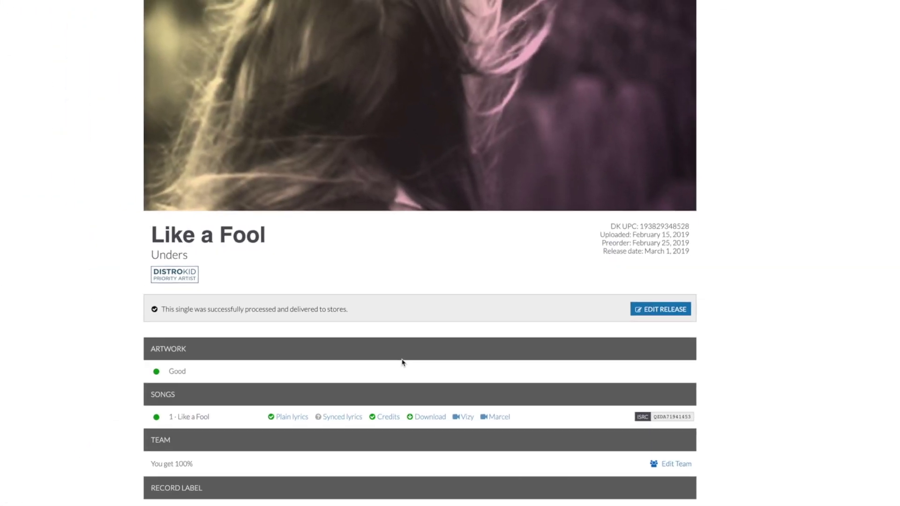
Scroll through the released singles on the distribution site's releases page
{"action": "scroll", "coordinate": [403, 360], "scroll_direction": "down", "scroll_amount": 8}
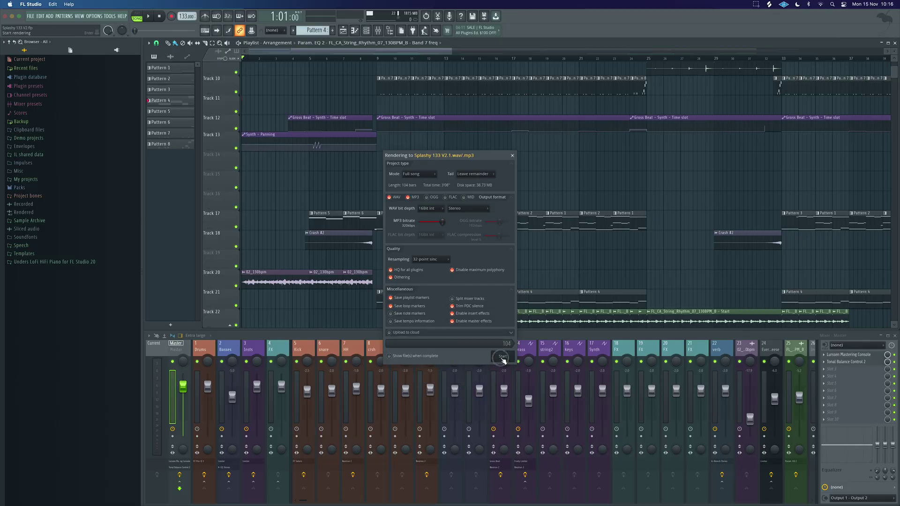
Start the render, producing Splashy 133 V2.1.wav and Splashy 133 V2.1.mp3 on the LaCie drive
{"action": "left_click", "coordinate": [503, 357]}
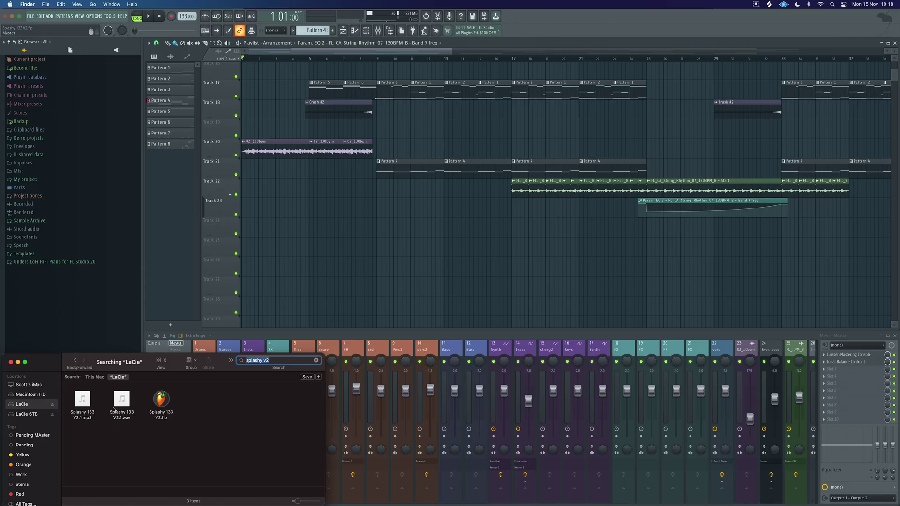
Drop Splashy 133 V2.1.wav from Finder as an audio clip on Playlist Track 26, then start playback
{"action": "left_click_drag", "start_coordinate": [121, 408], "coordinate": [247, 266]}
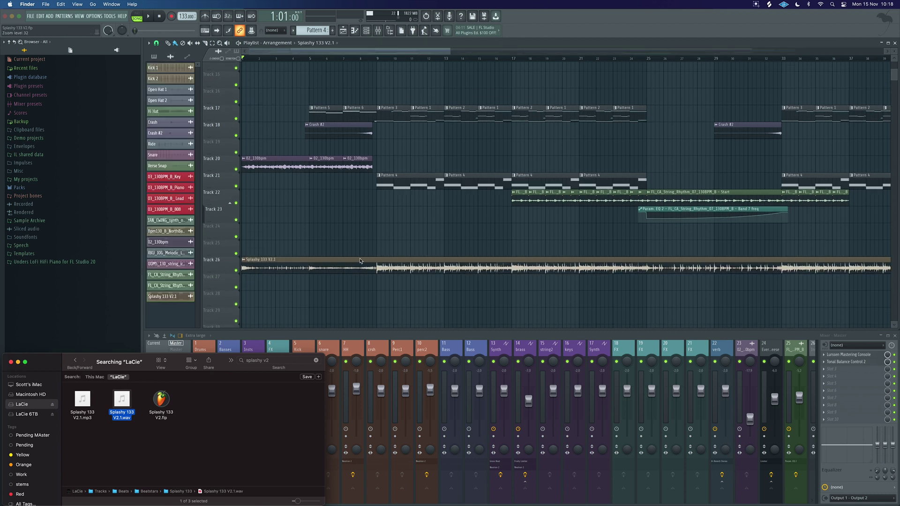
{"action": "scroll", "coordinate": [227, 277], "scroll_direction": "up", "scroll_amount": 1}
{"action": "left_click", "coordinate": [236, 277]}
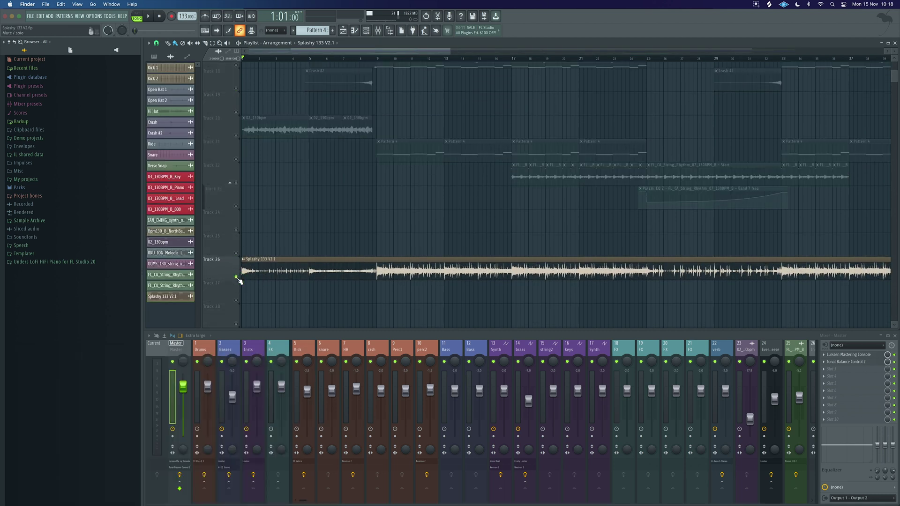
{"action": "scroll", "coordinate": [378, 183], "scroll_direction": "up", "scroll_amount": 1}
{"action": "key", "text": "space"}
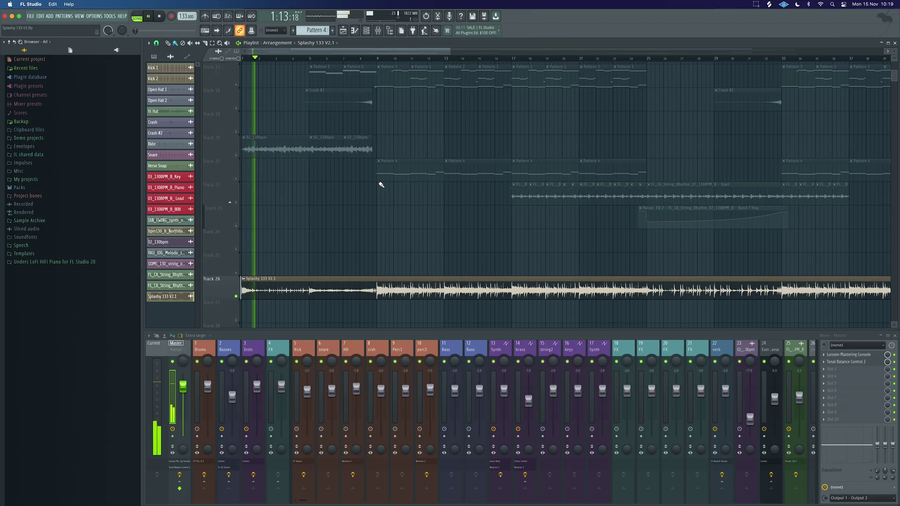